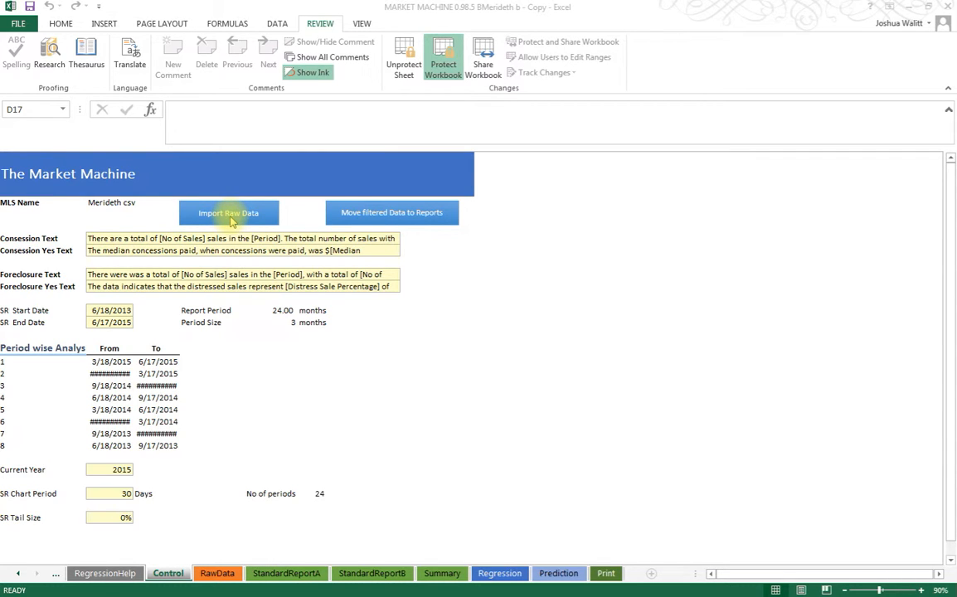
# Step: Review the SR start and end dates on the Control sheet
pyautogui.click(121, 311)
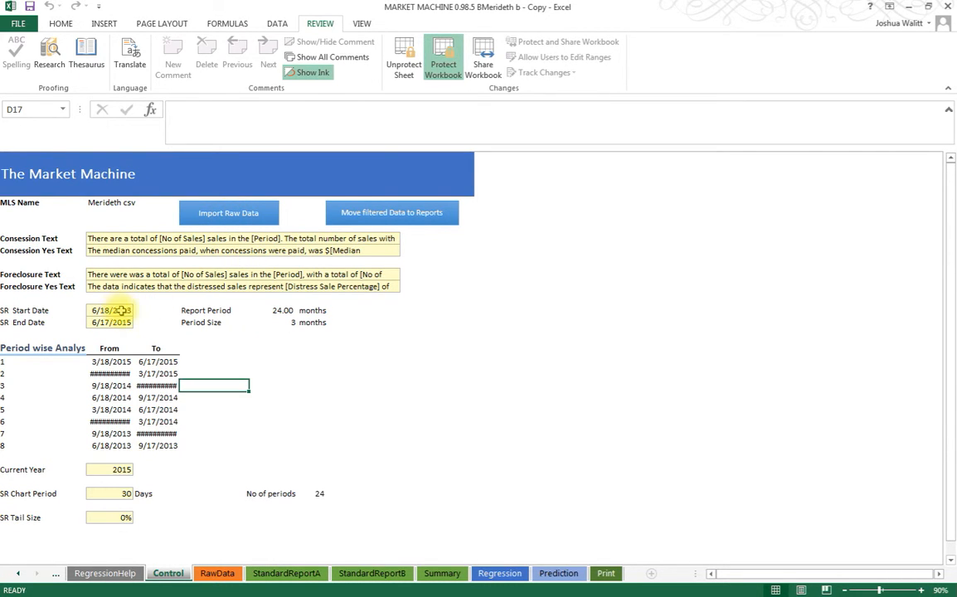
pyautogui.moveTo(122, 311); pyautogui.dragTo(122, 322)
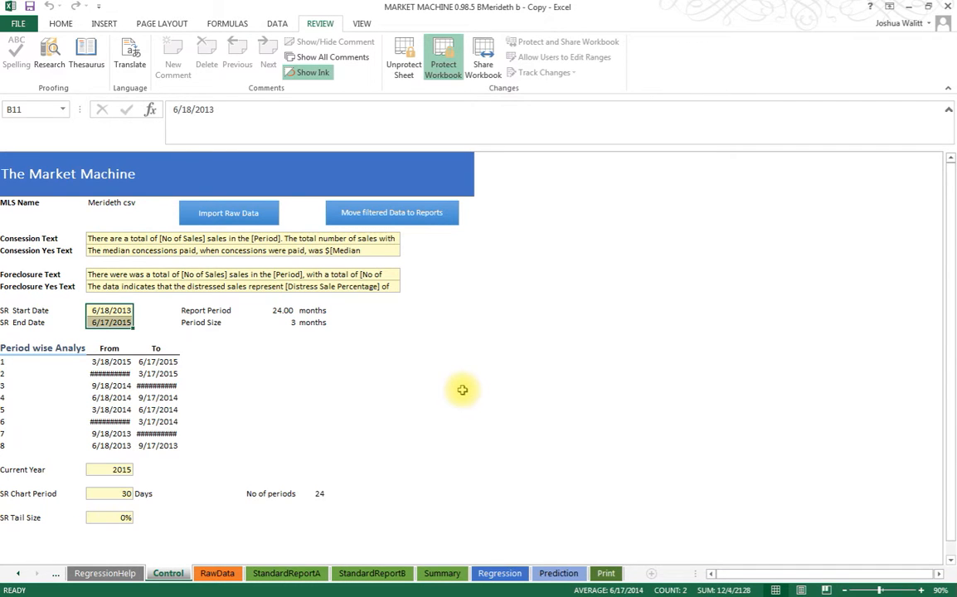
pyautogui.click(271, 374)
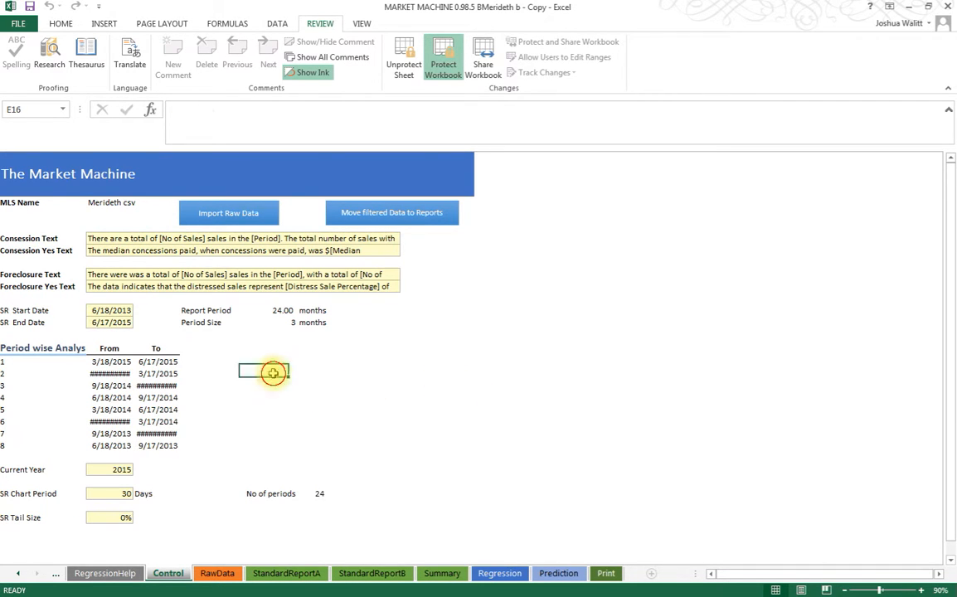
# Step: Filter the AREA column on the RawData sheet to KFC only by excluding KFS
pyautogui.click(217, 573)
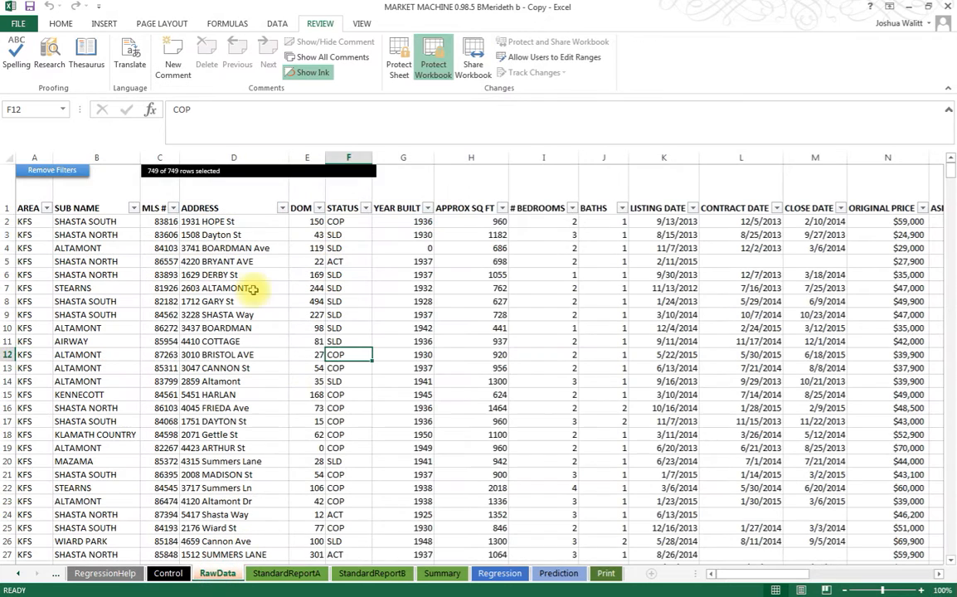
pyautogui.click(46, 208)
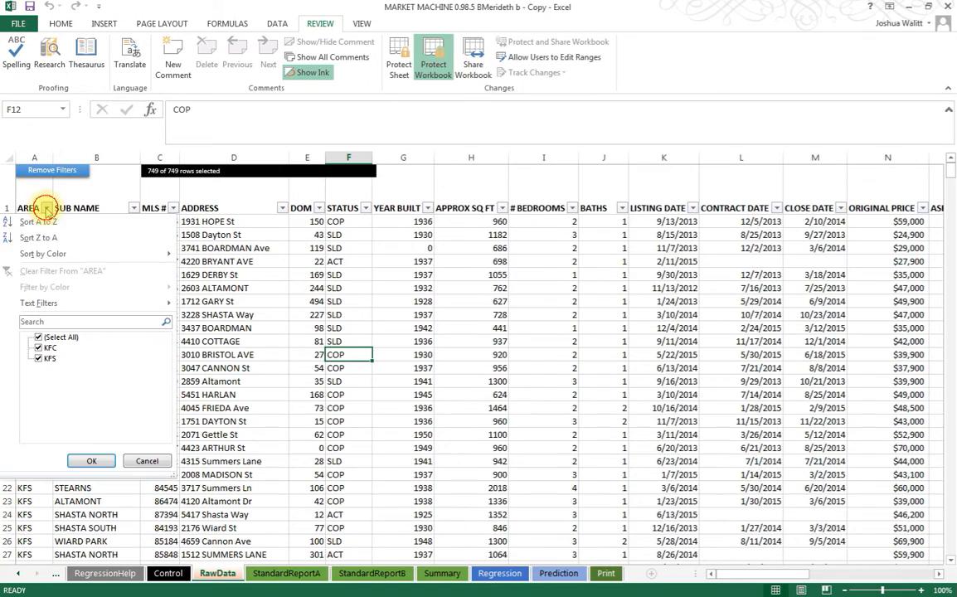
pyautogui.click(41, 358)
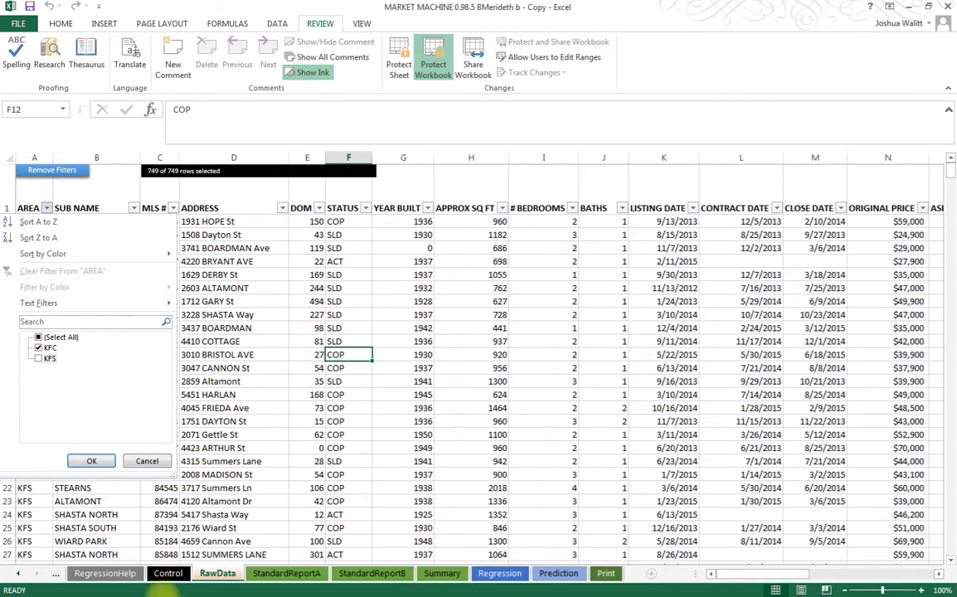
pyautogui.click(92, 461)
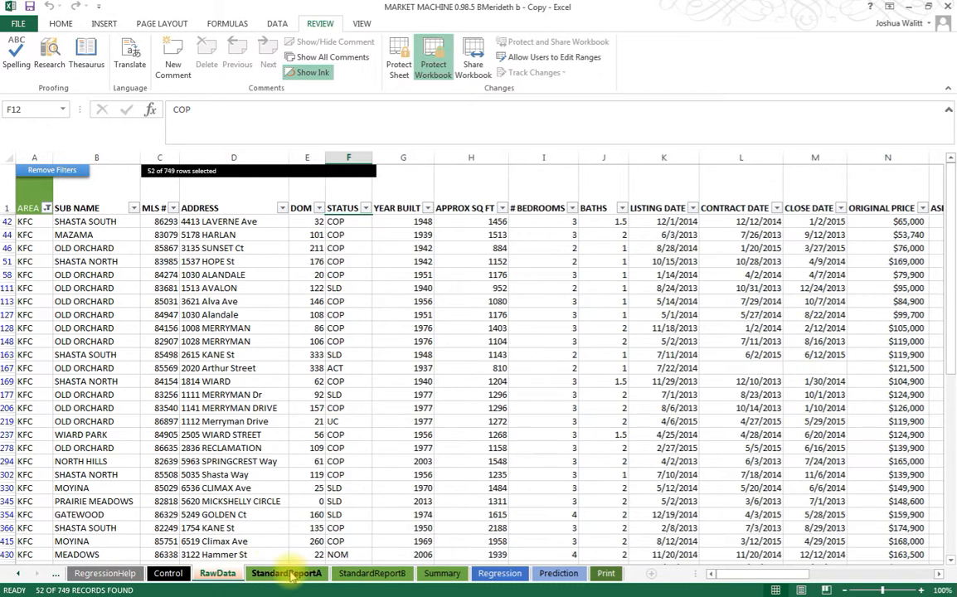
# Step: Move the filtered data to the reports from the Control sheet
pyautogui.click(168, 573)
pyautogui.click(358, 209)
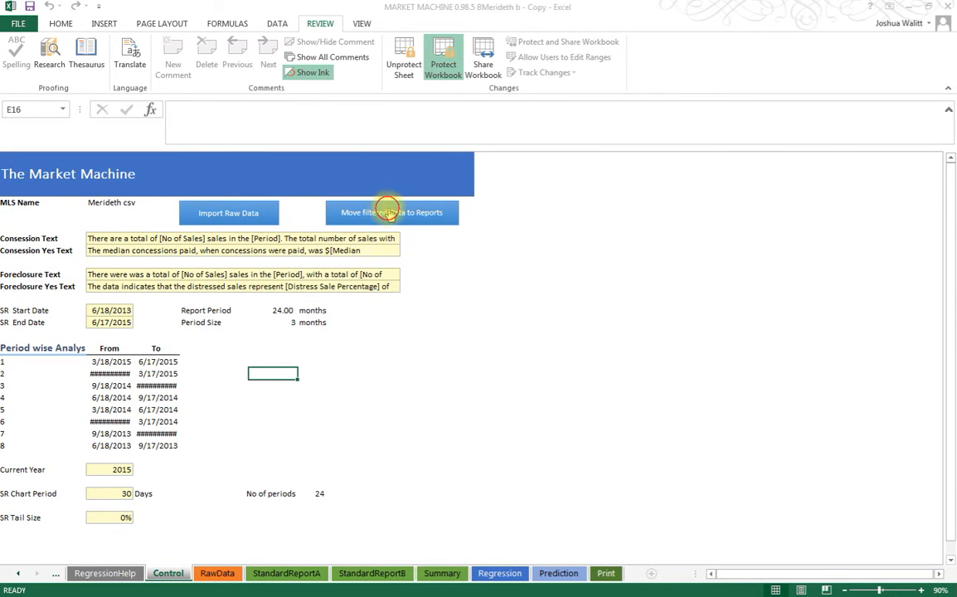
pyautogui.click(572, 346)
pyautogui.click(531, 312)
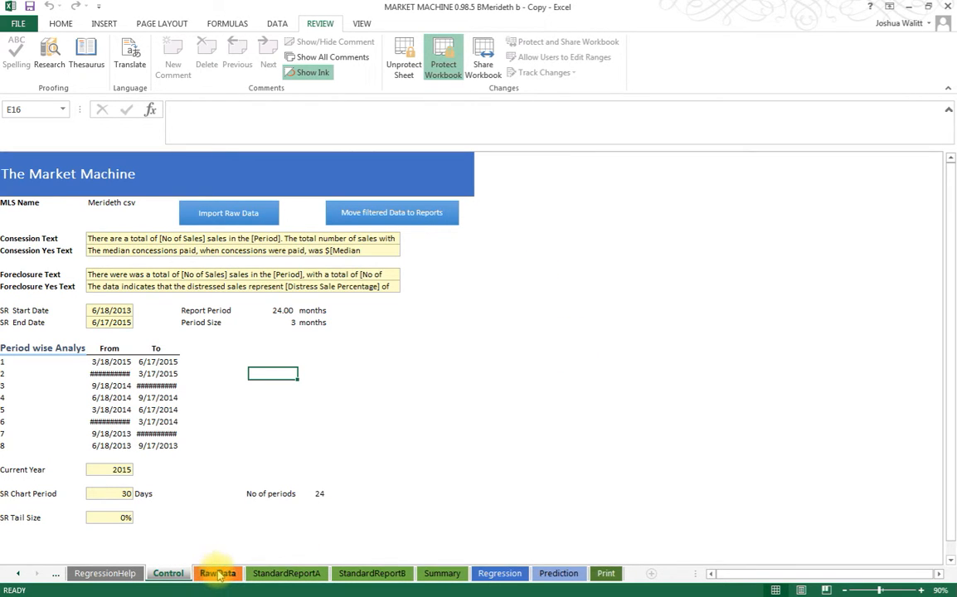
pyautogui.click(285, 573)
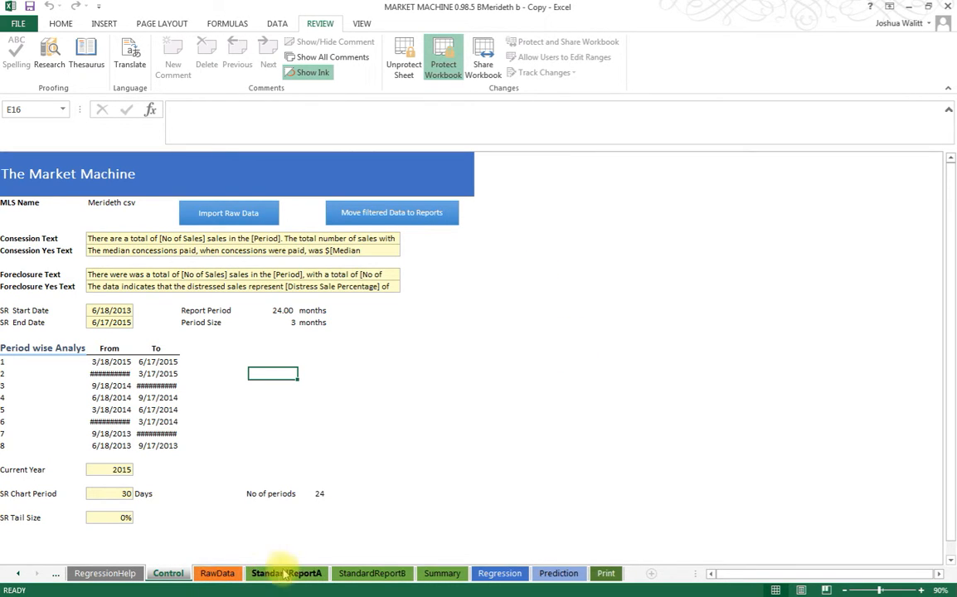
# Step: Add a value-type regression variable named Garage on the Regression sheet, with GARAGE TYPE as its source column
pyautogui.click(500, 573)
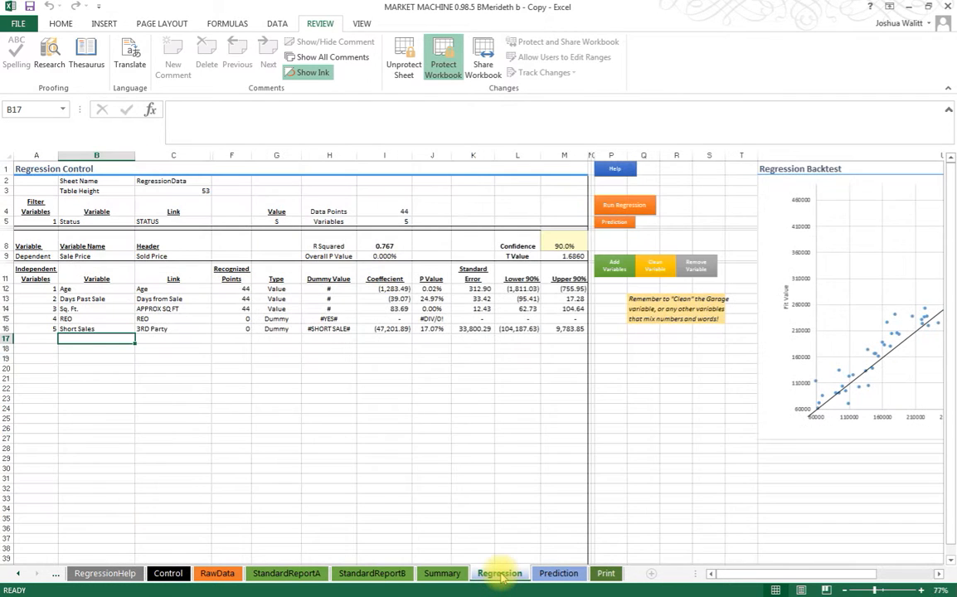
pyautogui.click(602, 265)
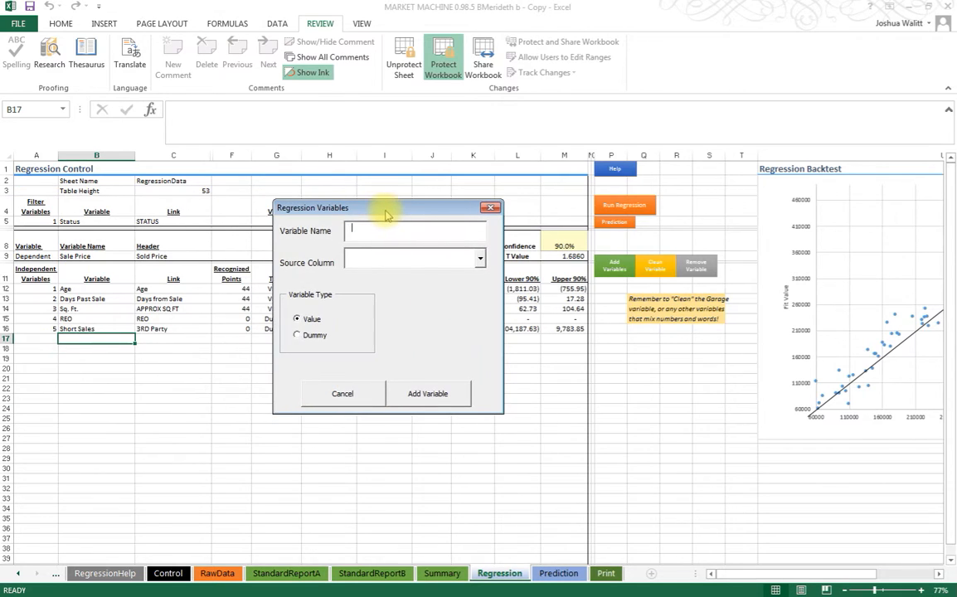
pyautogui.click(480, 258)
pyautogui.click(481, 321)
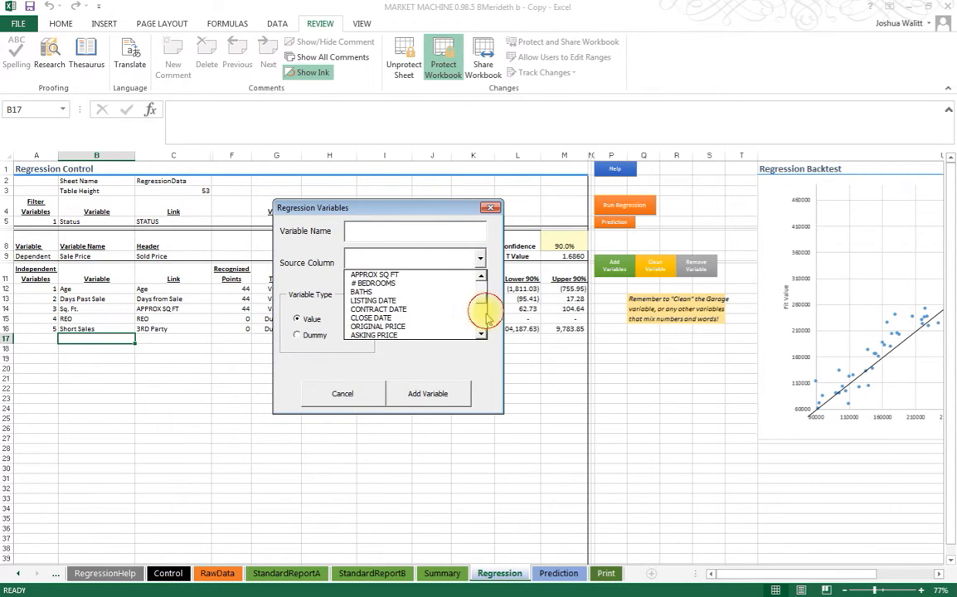
pyautogui.click(487, 320)
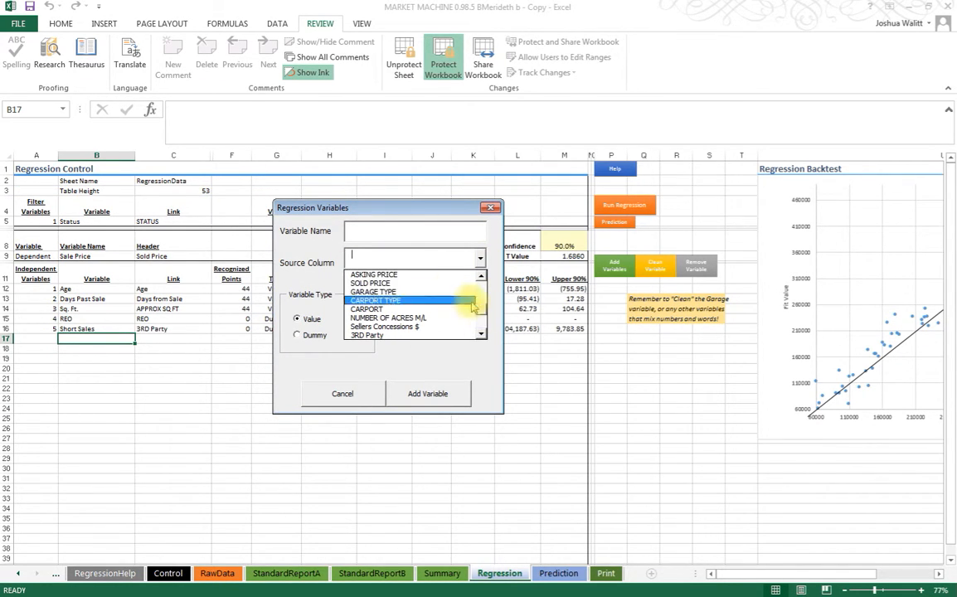
pyautogui.click(399, 292)
pyautogui.click(390, 233)
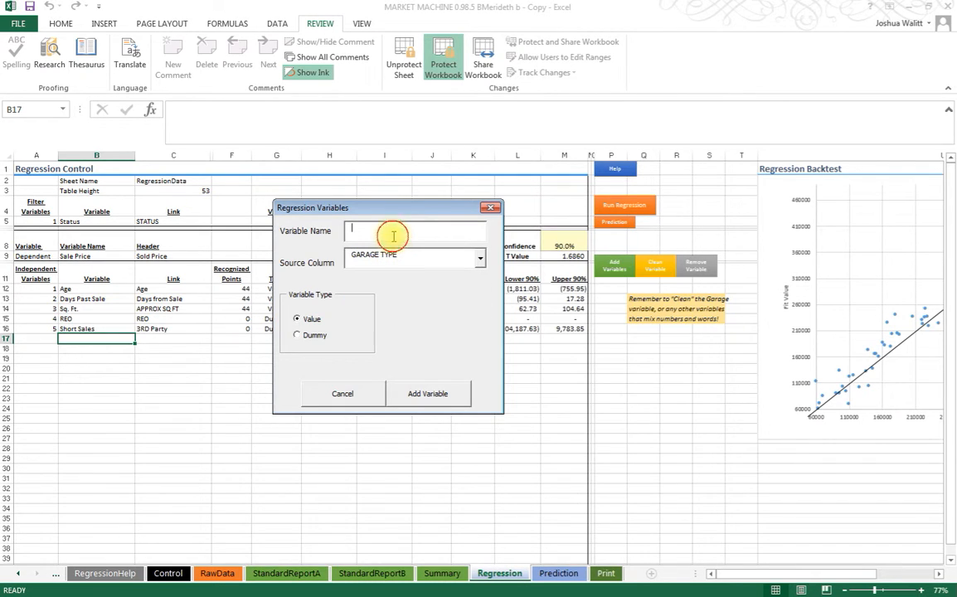
pyautogui.write('Garage')
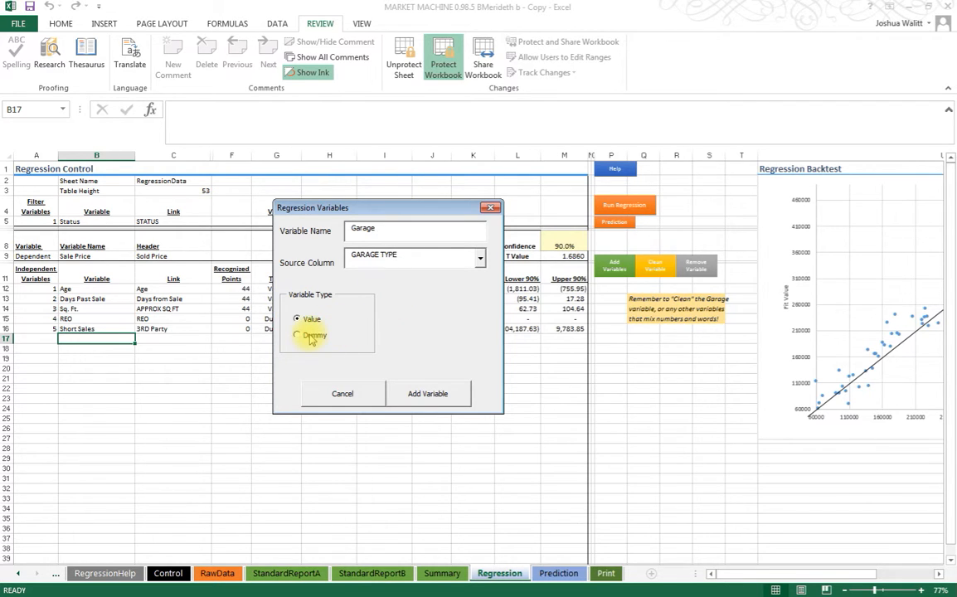
pyautogui.click(427, 394)
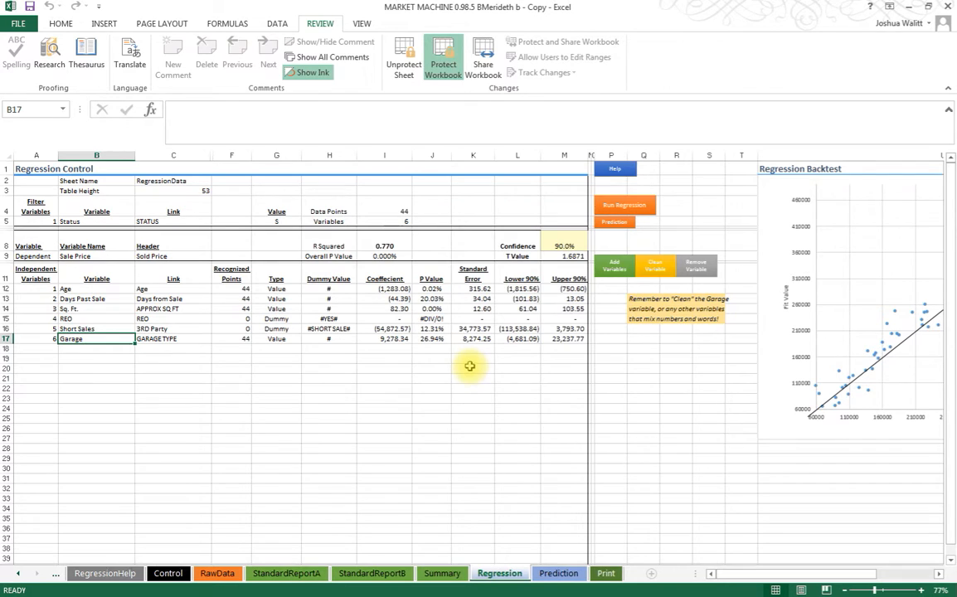
# Step: Add a value-type regression variable named Acres +/- with NUMBER OF ACRES M/L as its source column
pyautogui.click(615, 265)
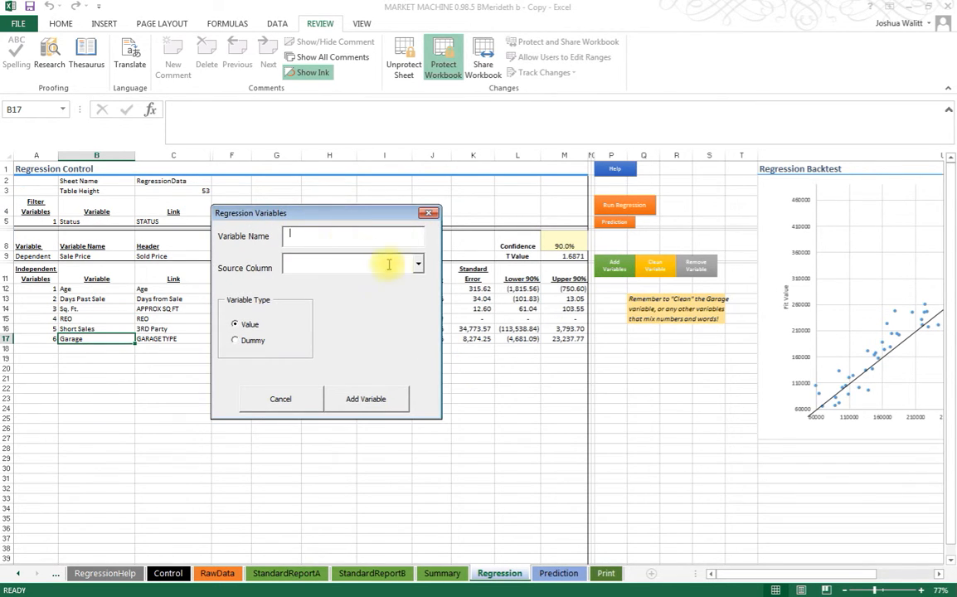
pyautogui.click(419, 263)
pyautogui.click(421, 320)
pyautogui.click(422, 326)
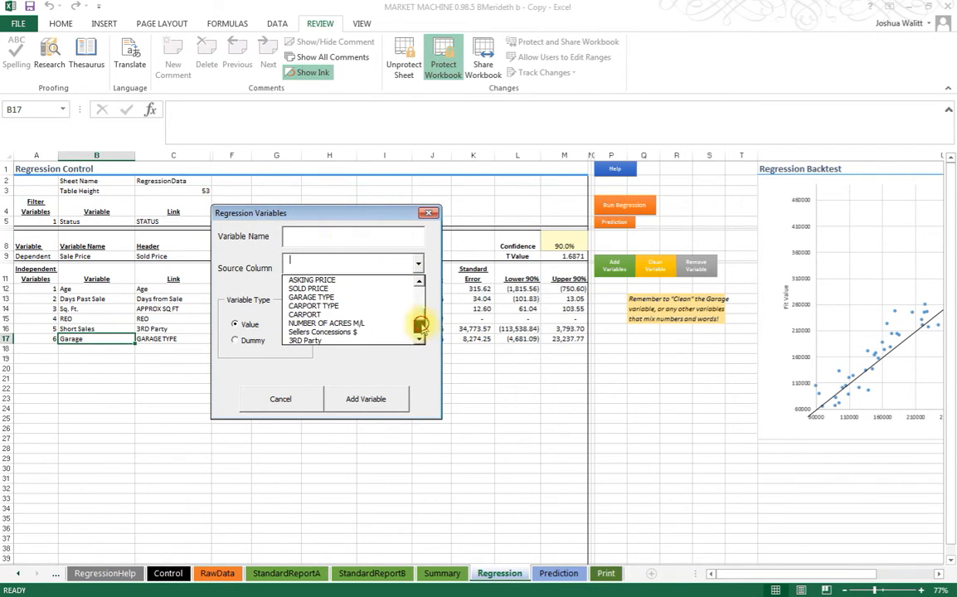
pyautogui.click(348, 322)
pyautogui.click(320, 233)
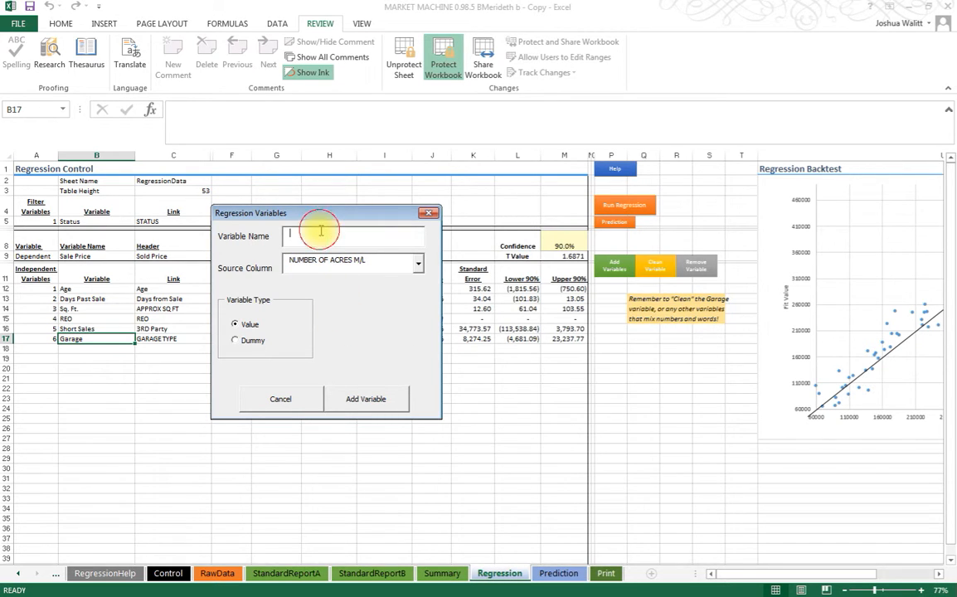
pyautogui.write('Acres +')
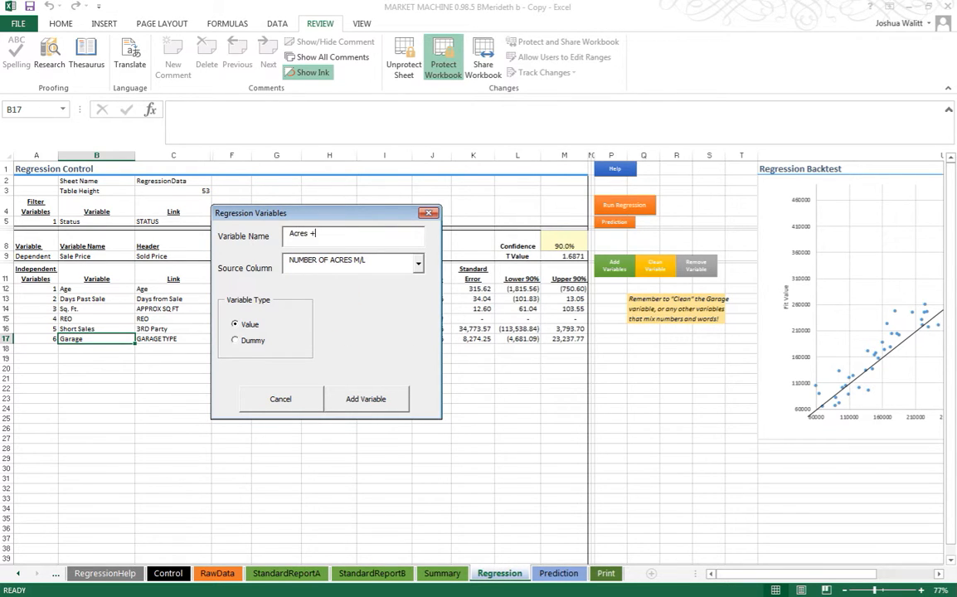
pyautogui.write('/-')
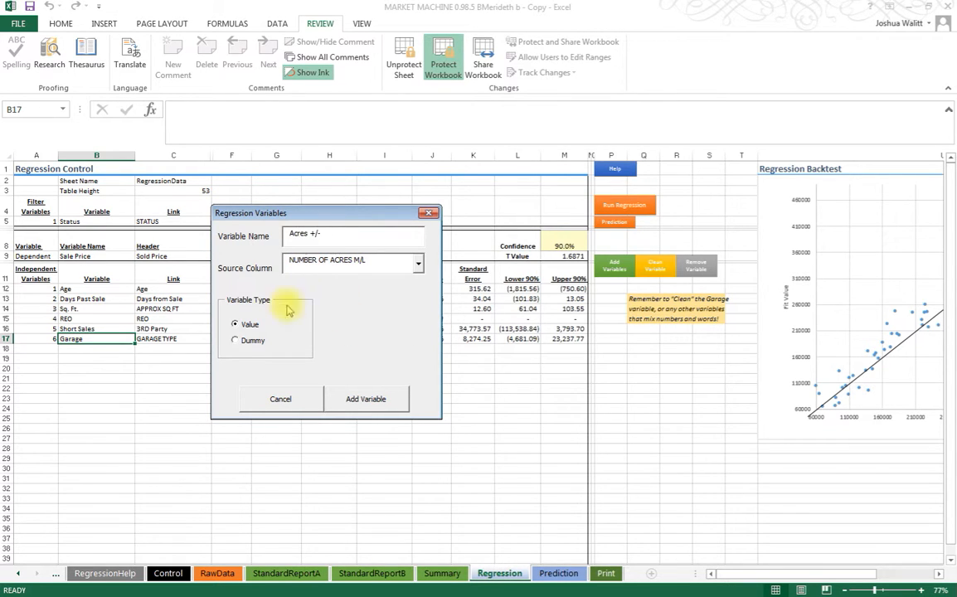
pyautogui.click(367, 398)
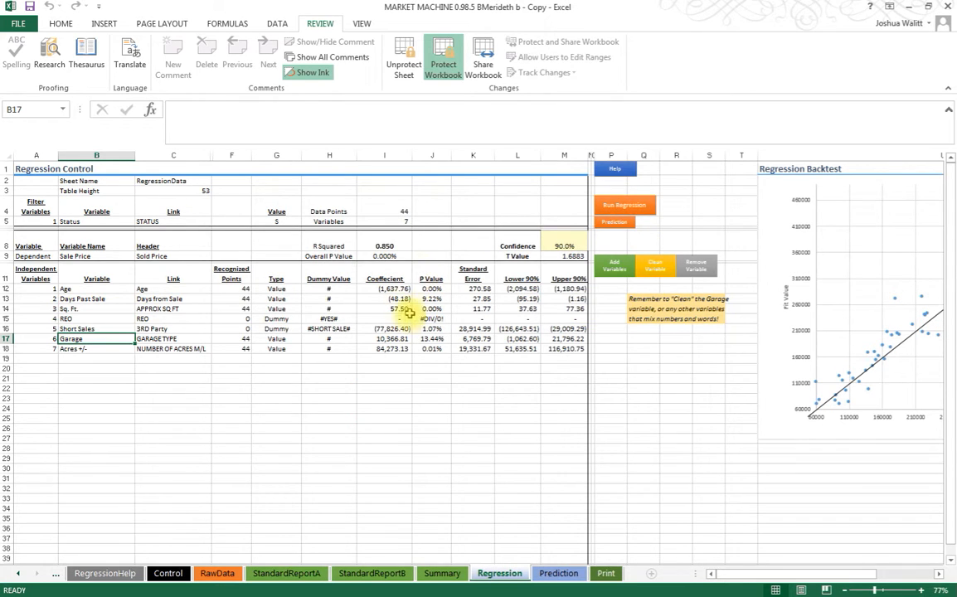
# Step: Run the regression and check the R squared and the coefficient table
pyautogui.click(624, 205)
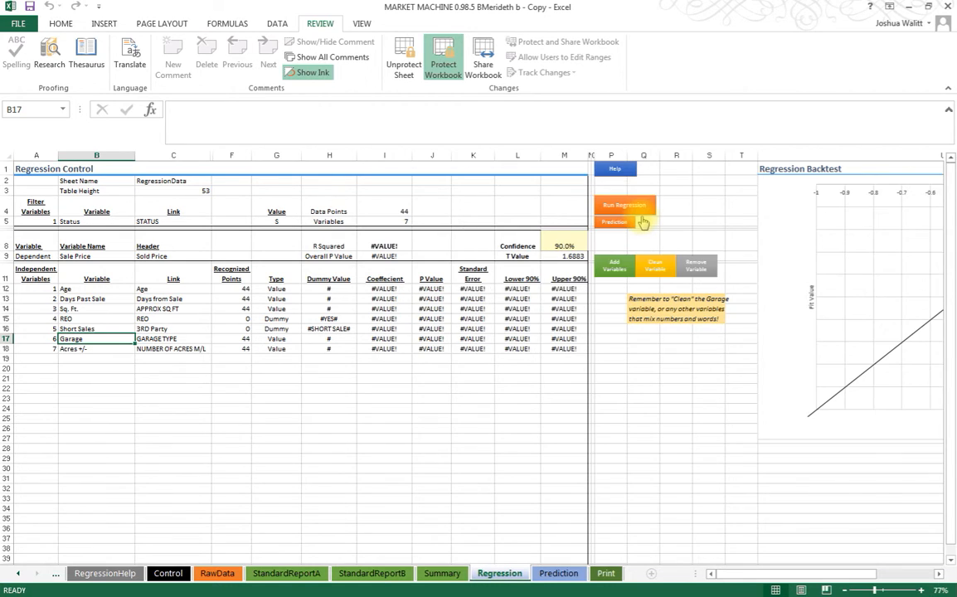
pyautogui.click(378, 246)
pyautogui.moveTo(386, 293); pyautogui.dragTo(553, 348)
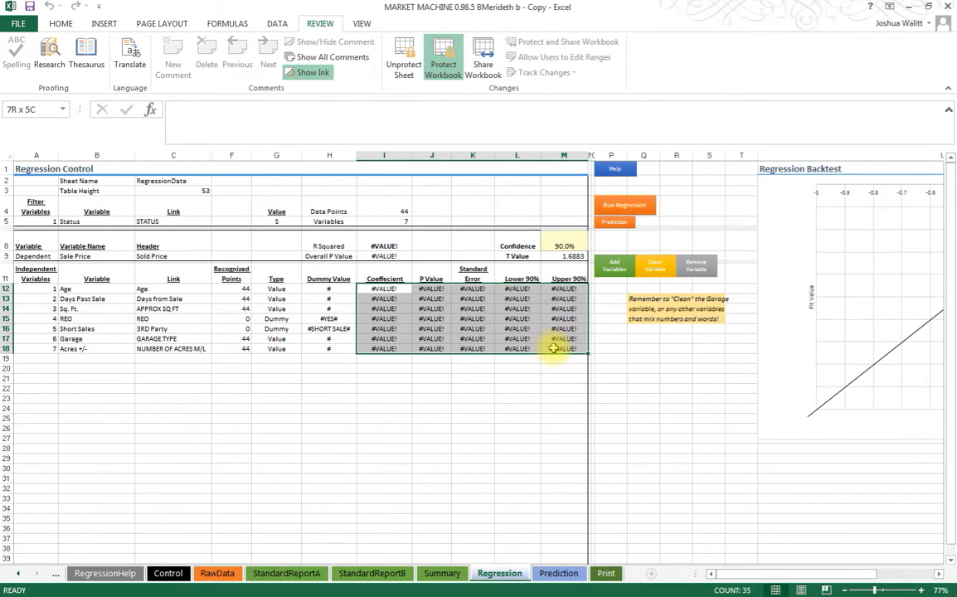
pyautogui.click(365, 358)
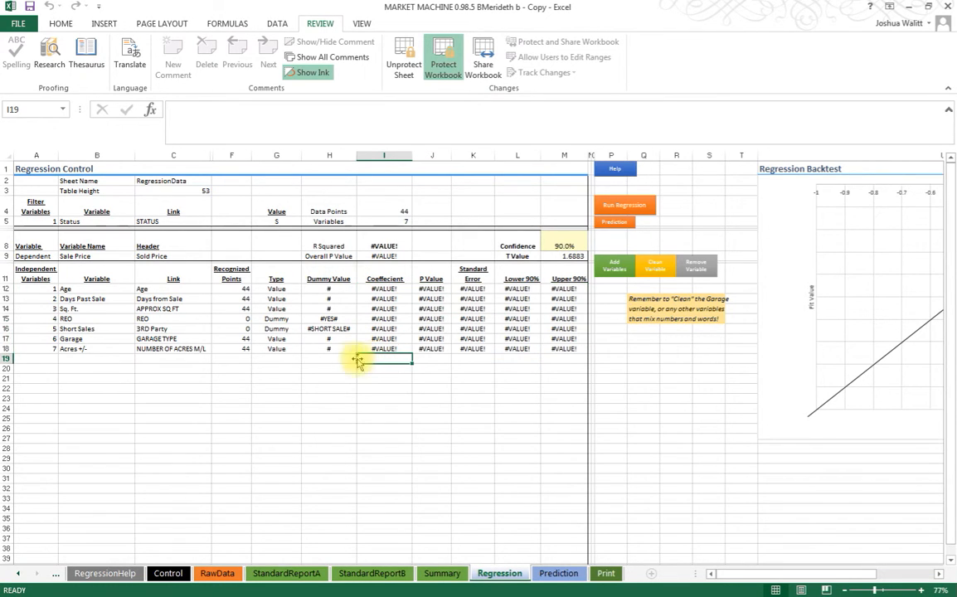
# Step: Start cleaning the Garage variable to bring up its list of unique values
pyautogui.click(93, 338)
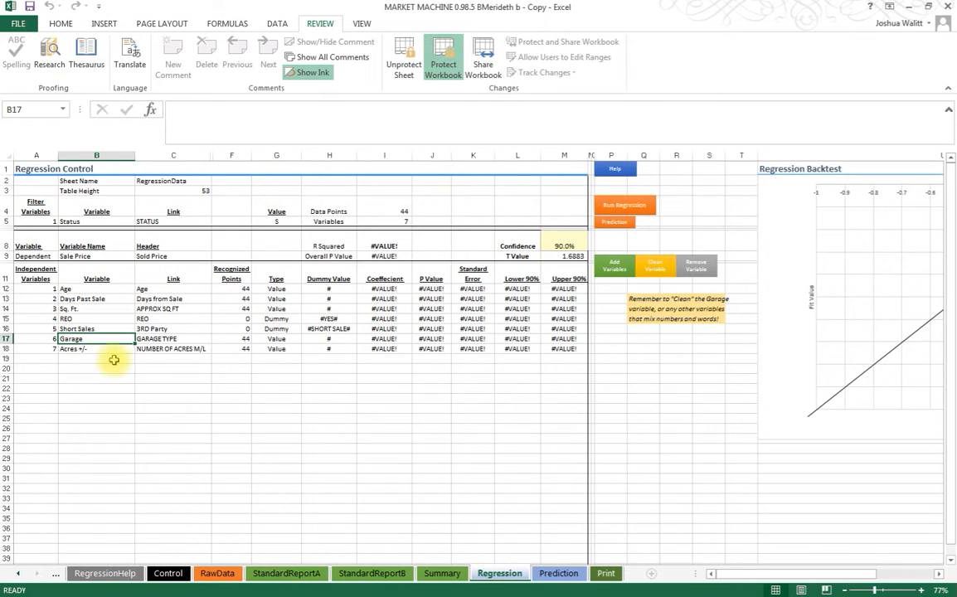
pyautogui.click(645, 299)
pyautogui.click(646, 349)
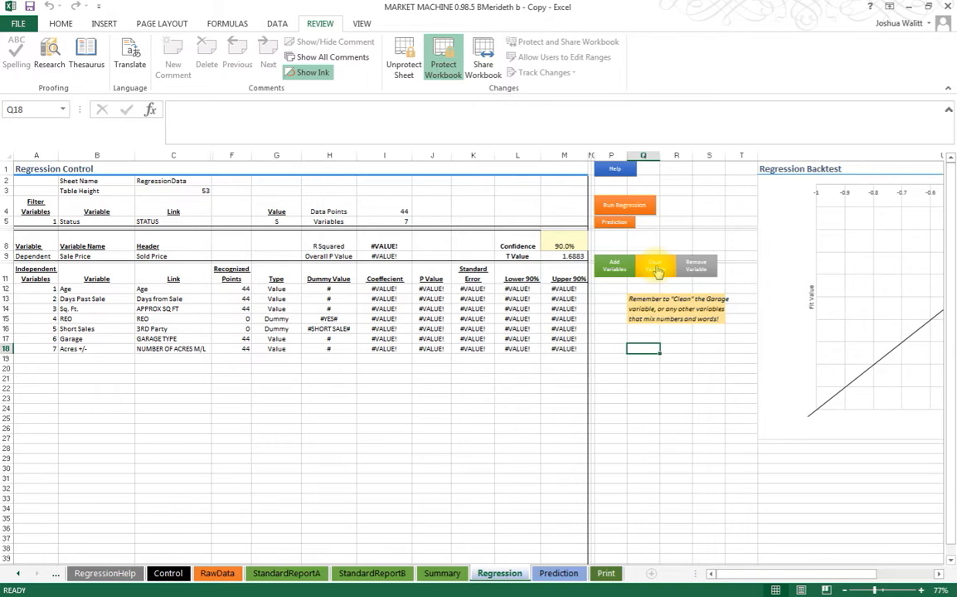
pyautogui.click(116, 339)
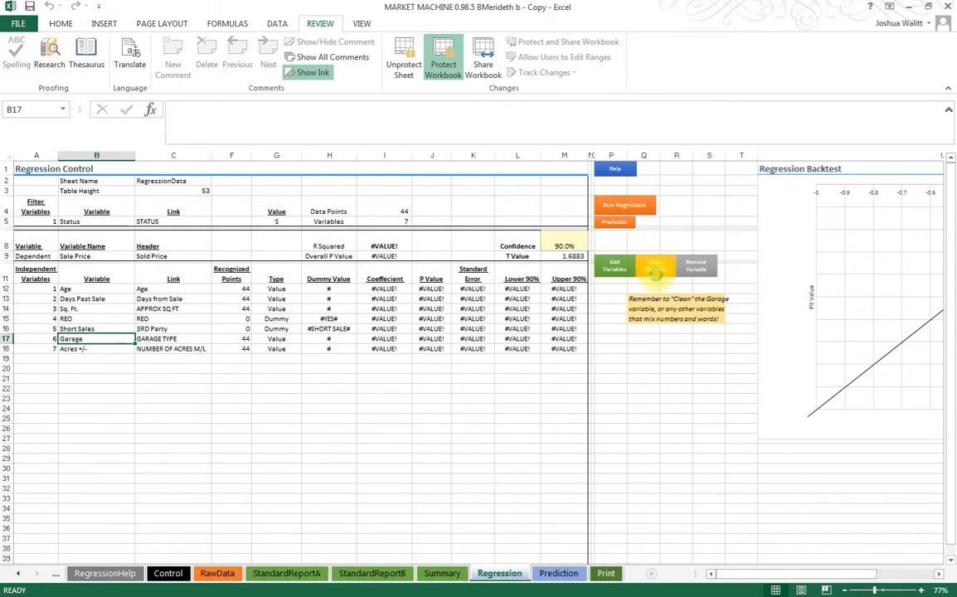
pyautogui.click(655, 270)
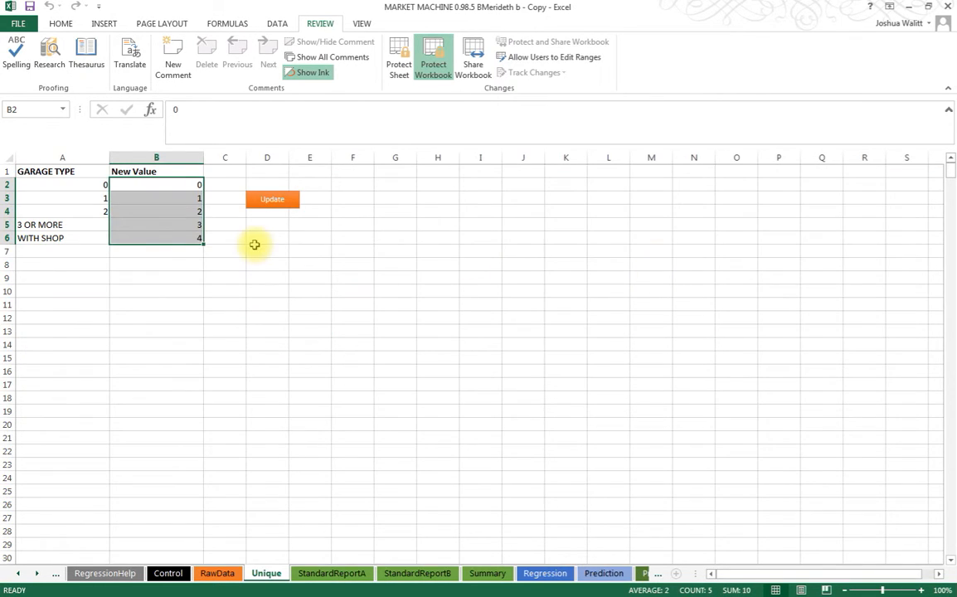
# Step: Check the garage types against their new numeric values and apply the update
pyautogui.click(171, 185)
pyautogui.moveTo(67, 181); pyautogui.dragTo(70, 241)
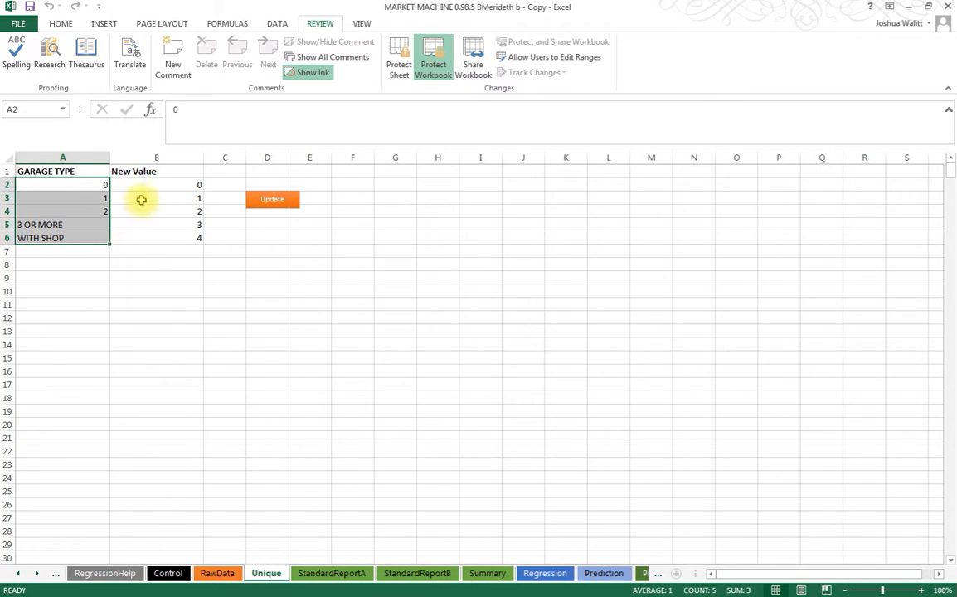
pyautogui.moveTo(184, 184); pyautogui.dragTo(186, 240)
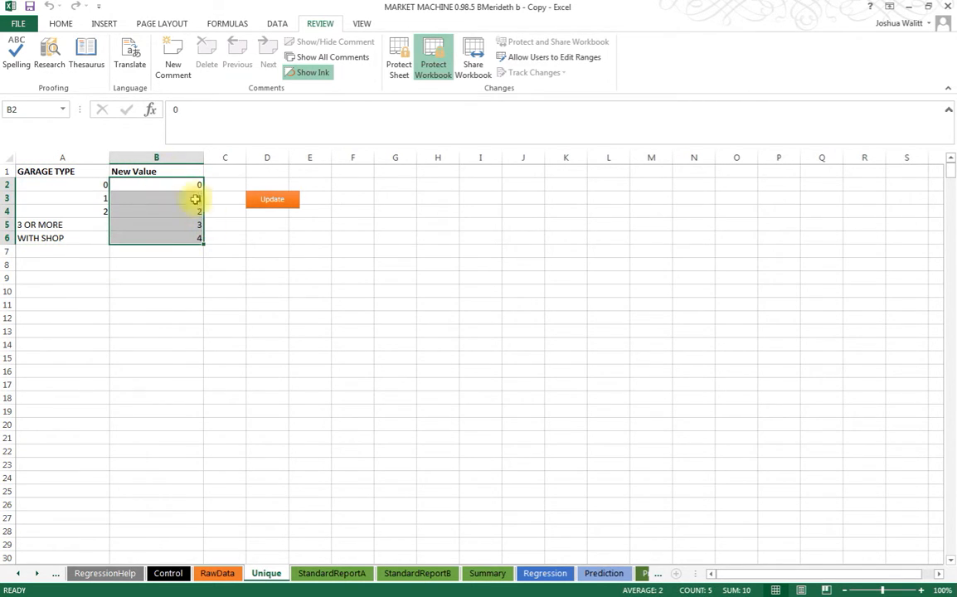
pyautogui.click(268, 238)
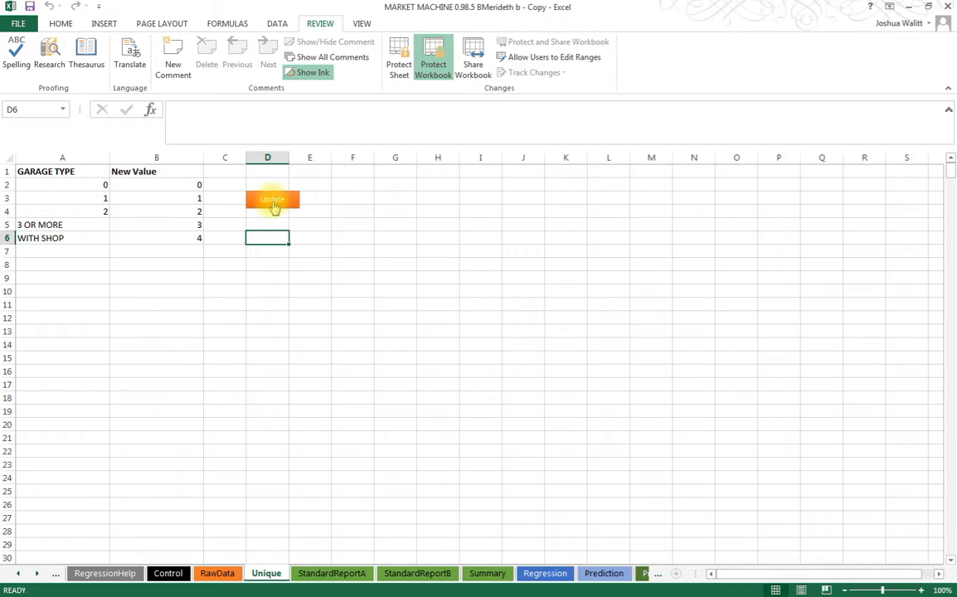
pyautogui.click(274, 201)
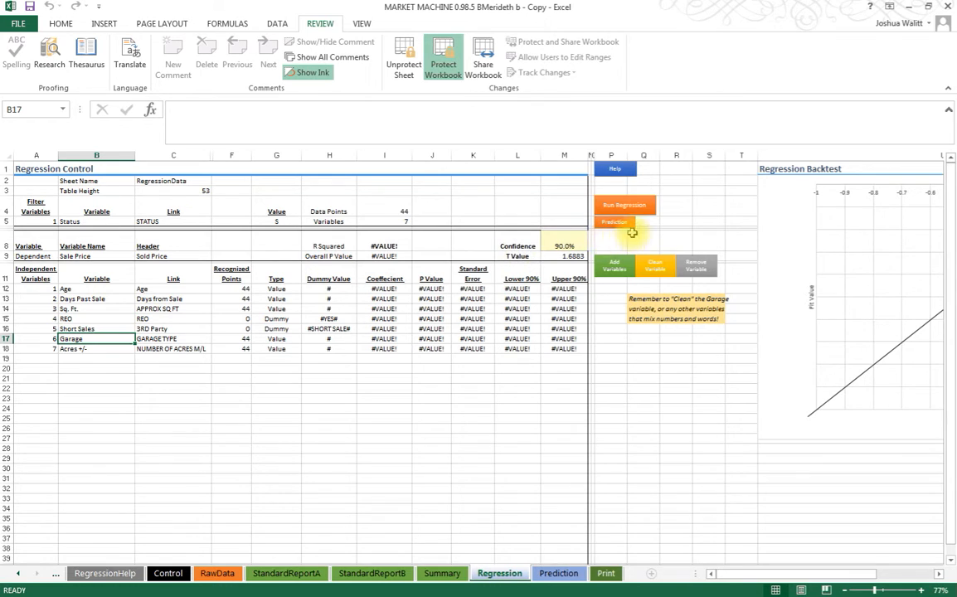
# Step: Rerun the regression with the cleaned Garage variable and check the R squared and the number of data points
pyautogui.click(621, 204)
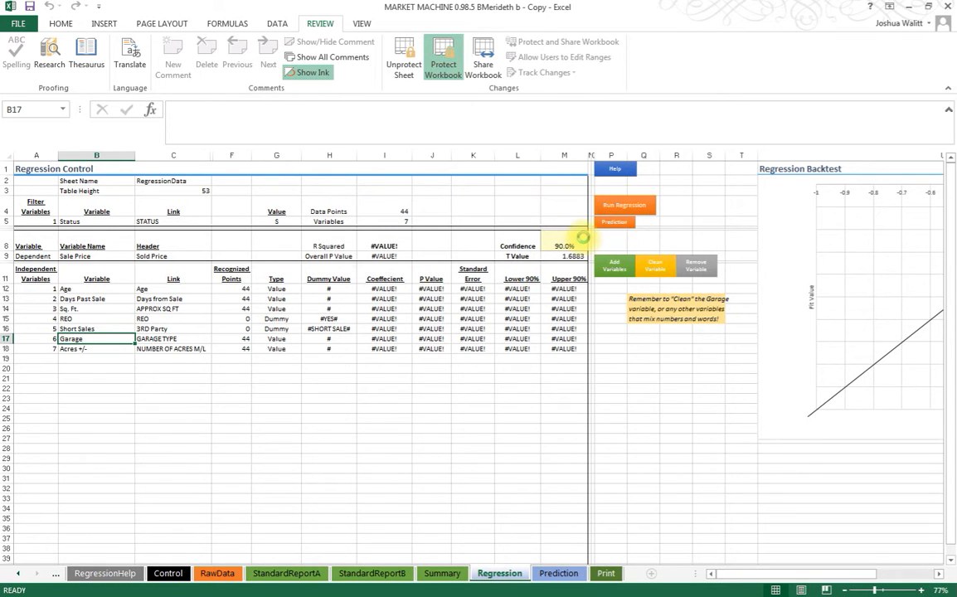
pyautogui.click(388, 241)
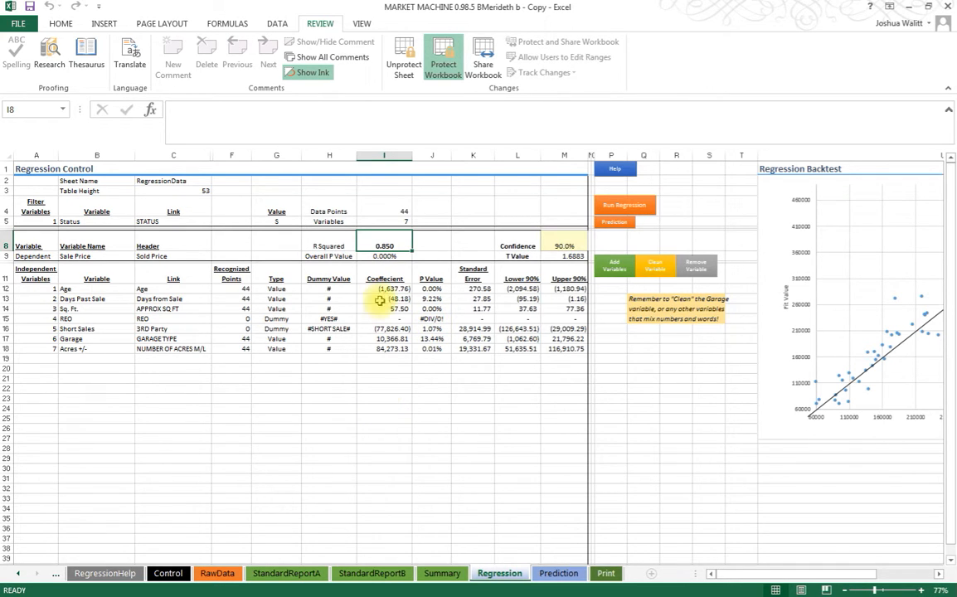
pyautogui.click(381, 209)
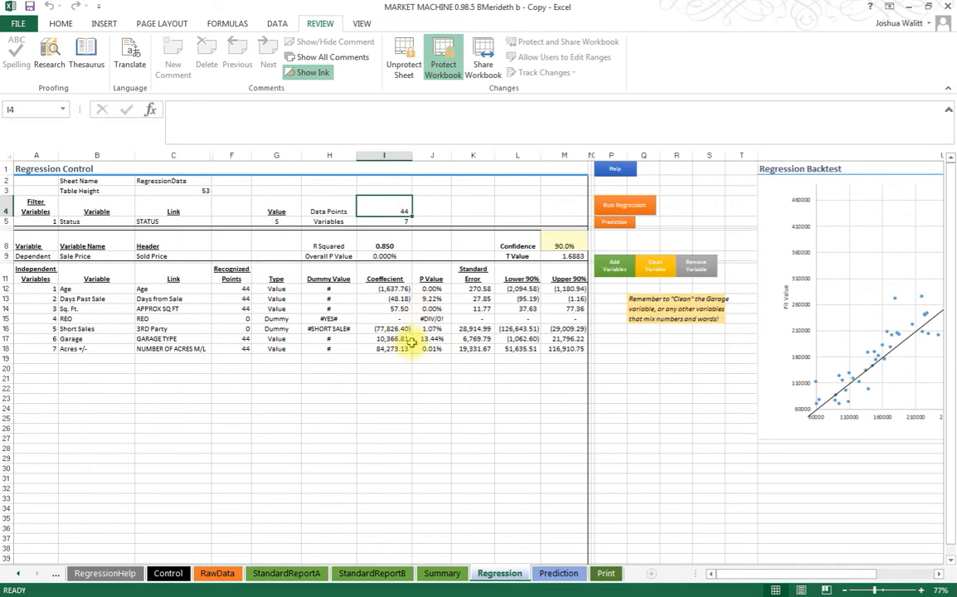
pyautogui.click(102, 366)
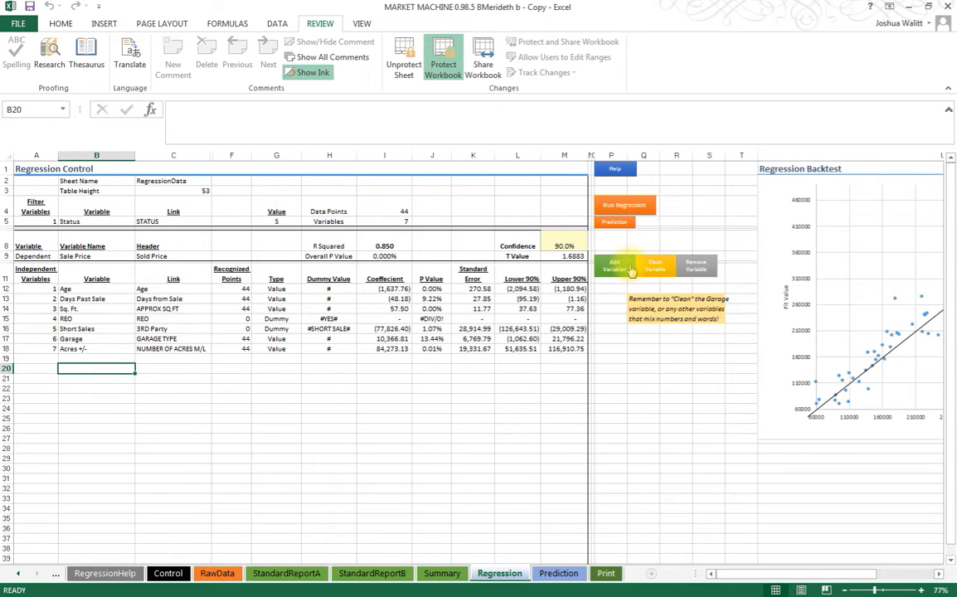
pyautogui.moveTo(0, 225); pyautogui.dragTo(421, 224)
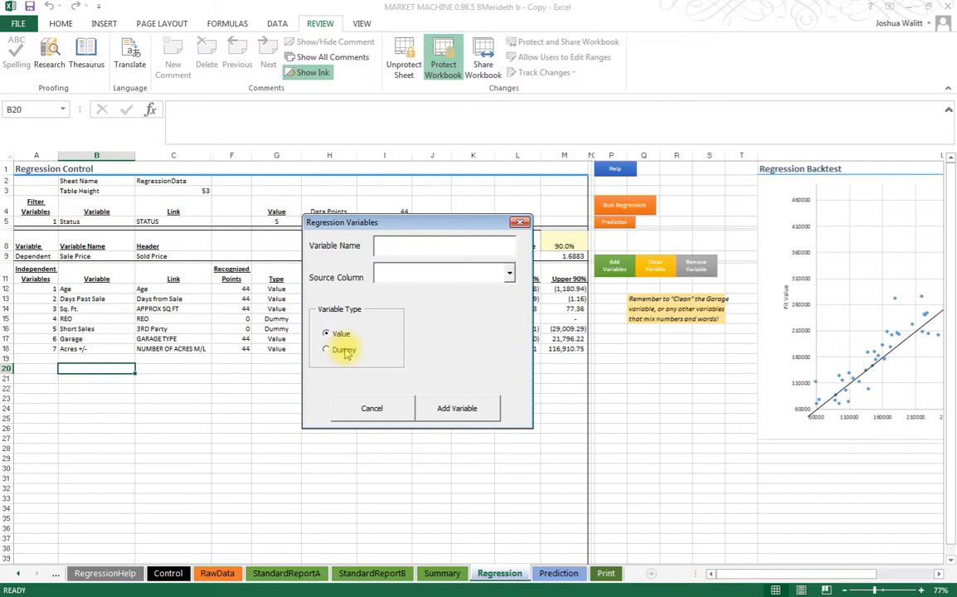
pyautogui.click(373, 406)
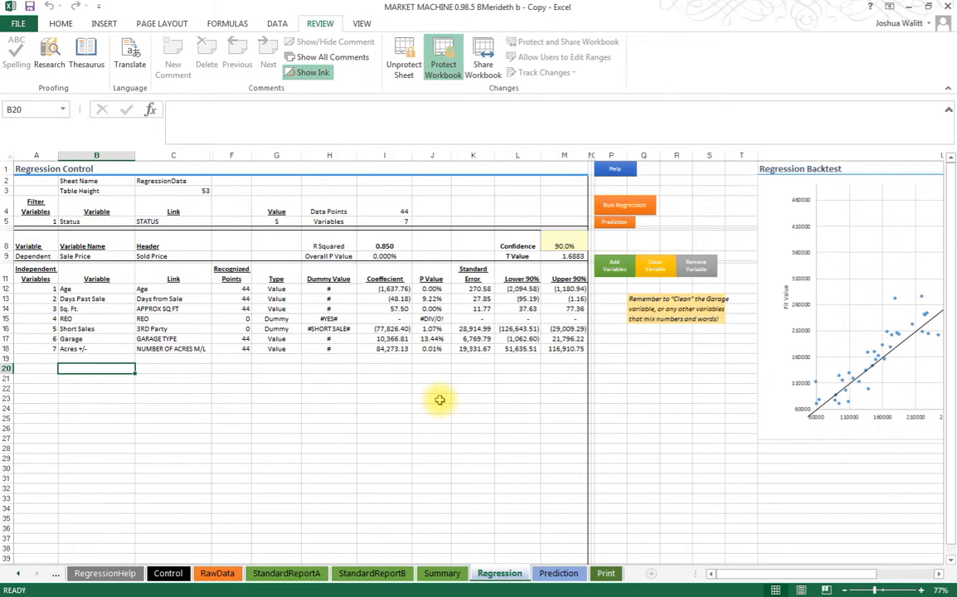